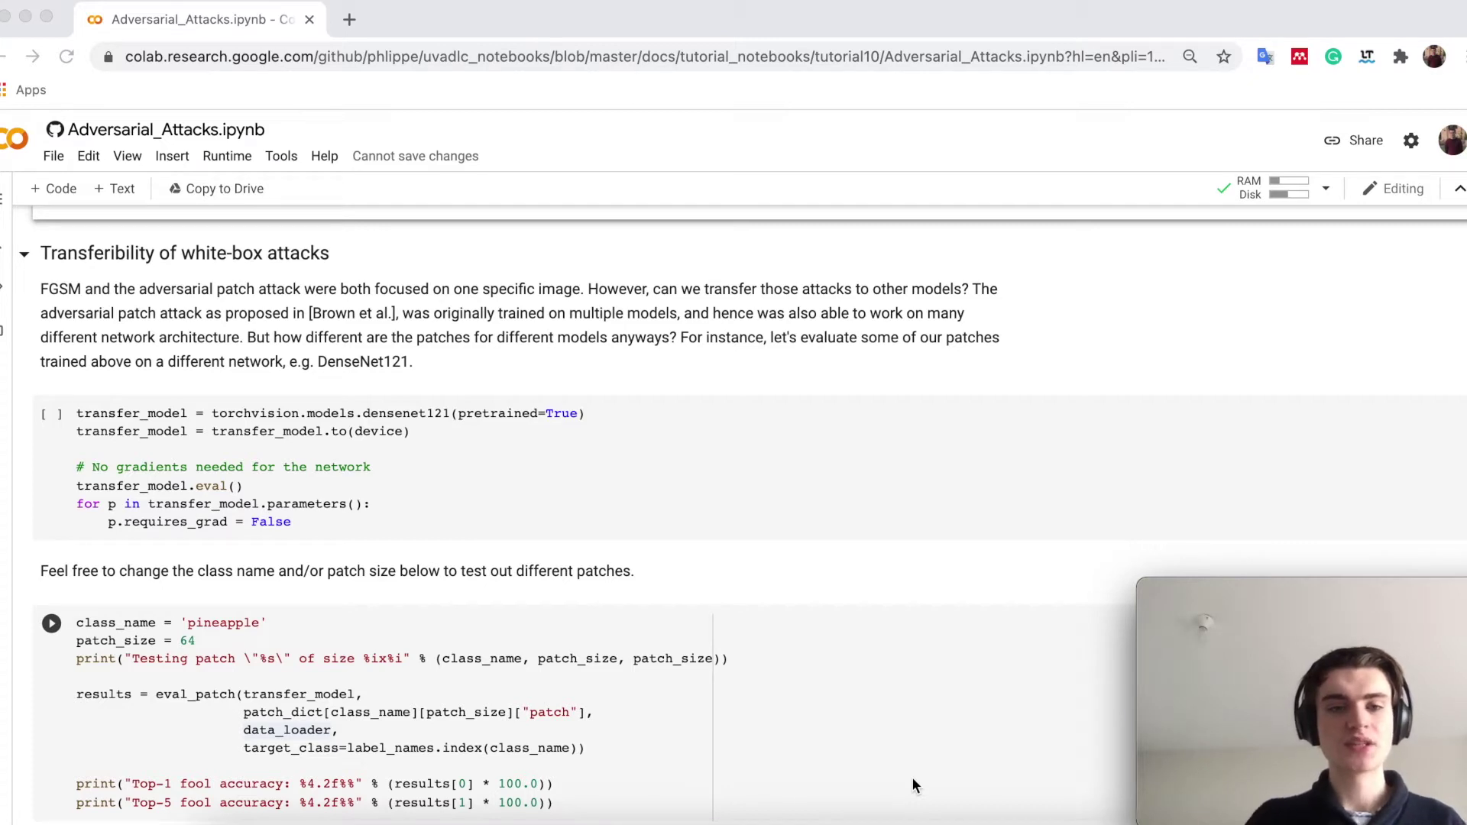
# - Run the DenseNet121 loading cell, then the pineapple patch transfer test against DenseNet121
pyautogui.click(349, 461)
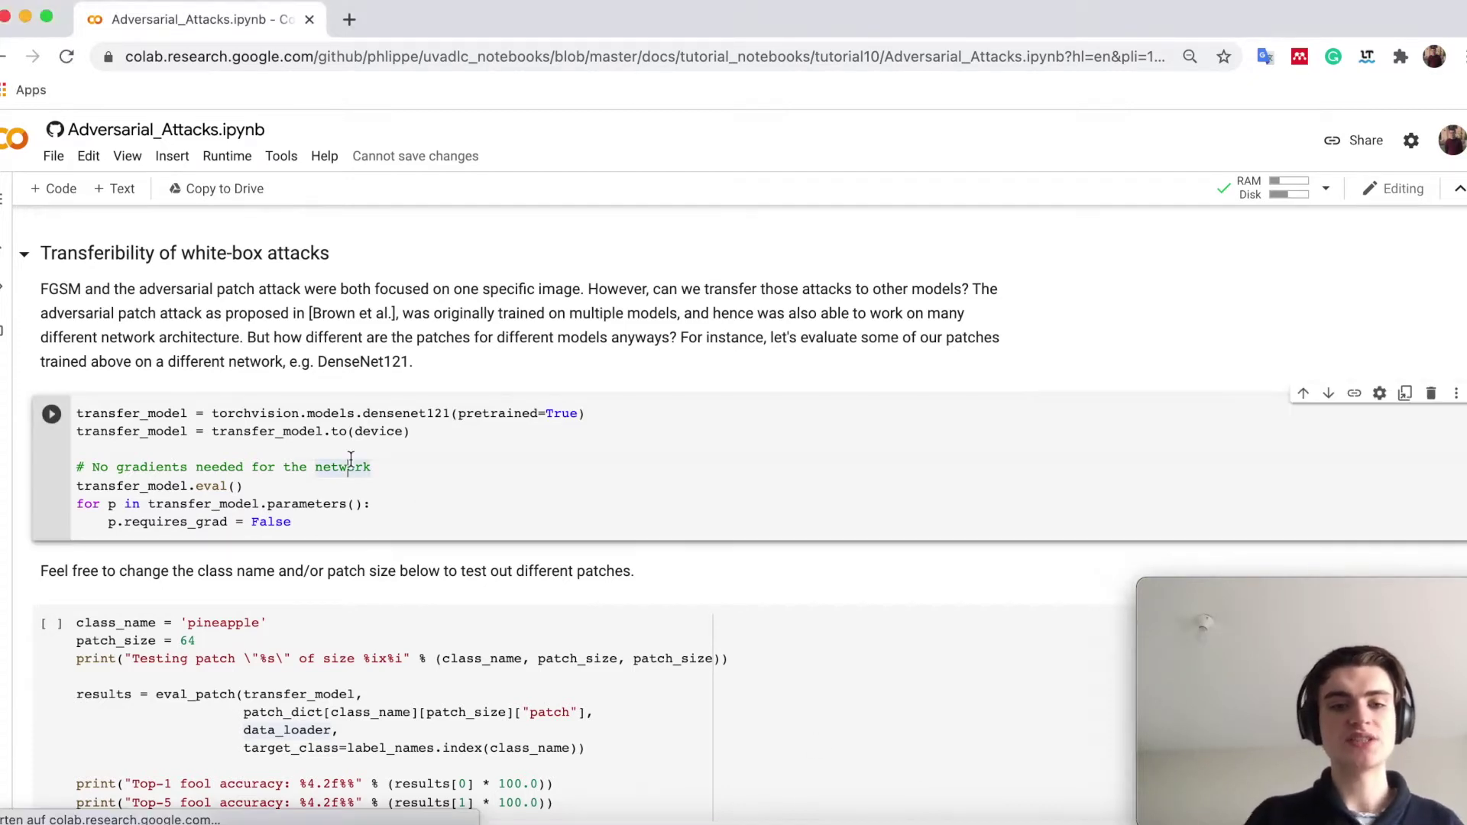
pyautogui.hotkey('shift', 'Return')
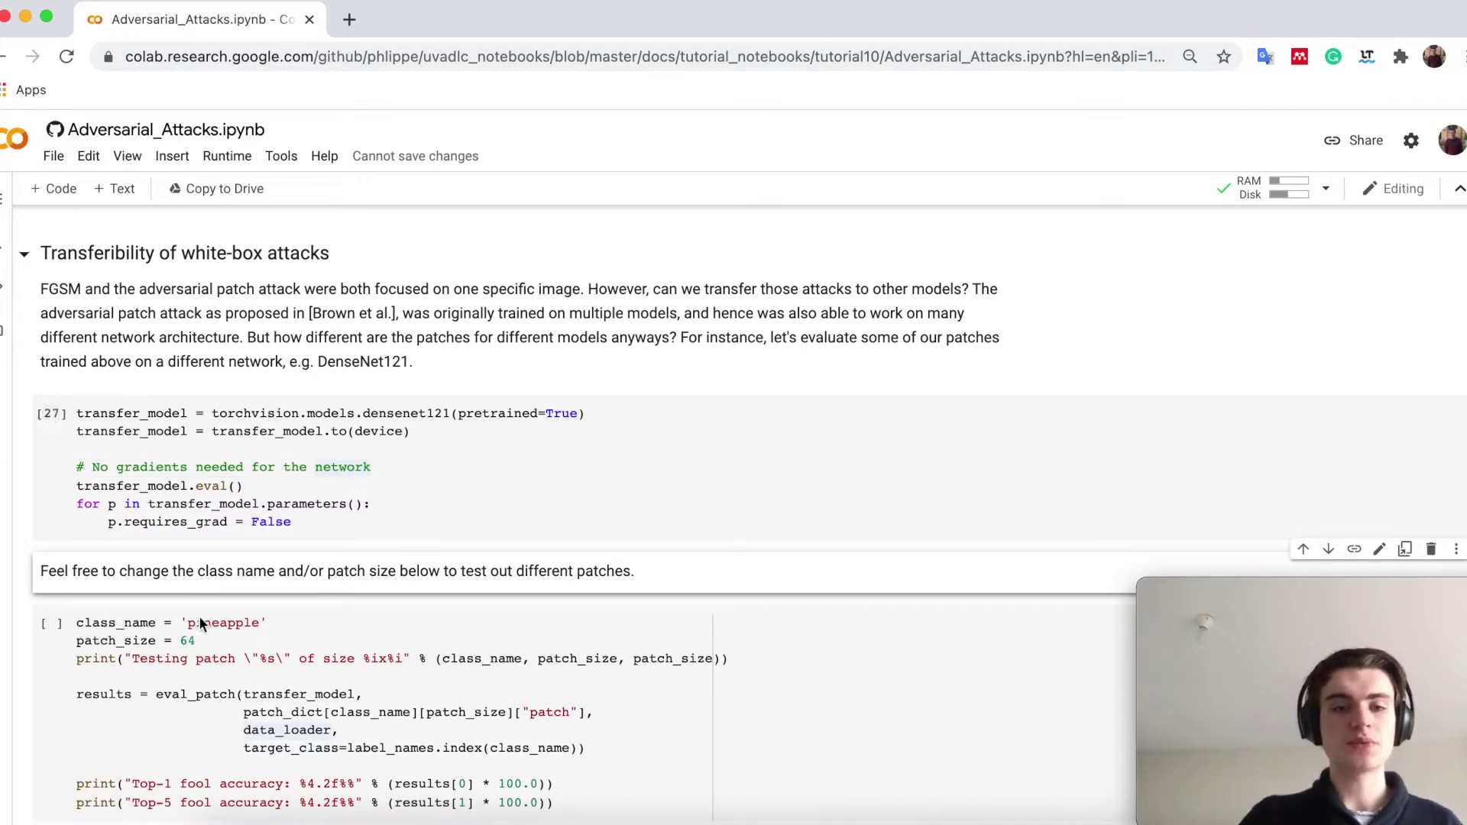
pyautogui.click(188, 677)
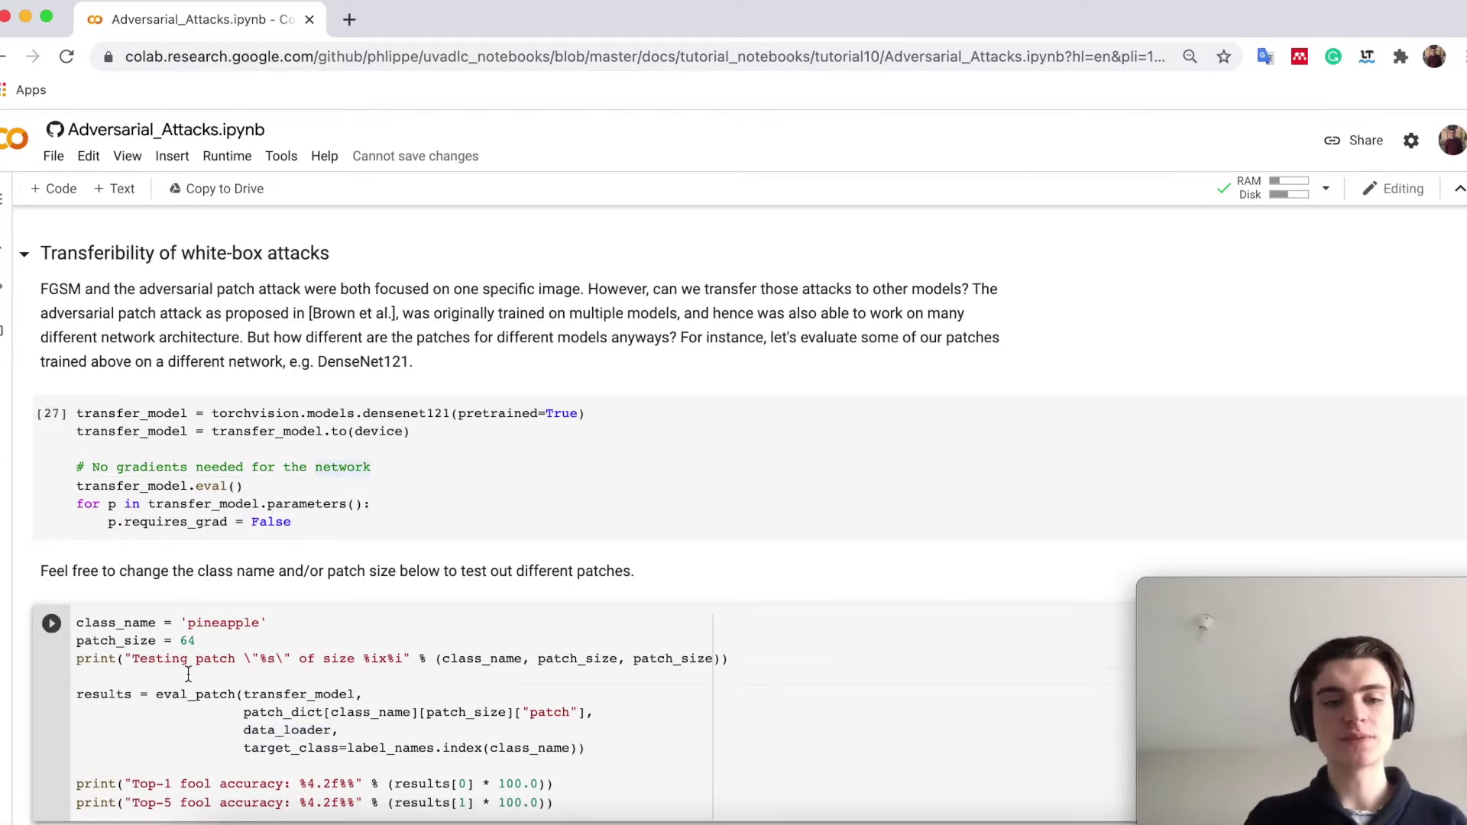
pyautogui.hotkey('shift', 'Return')
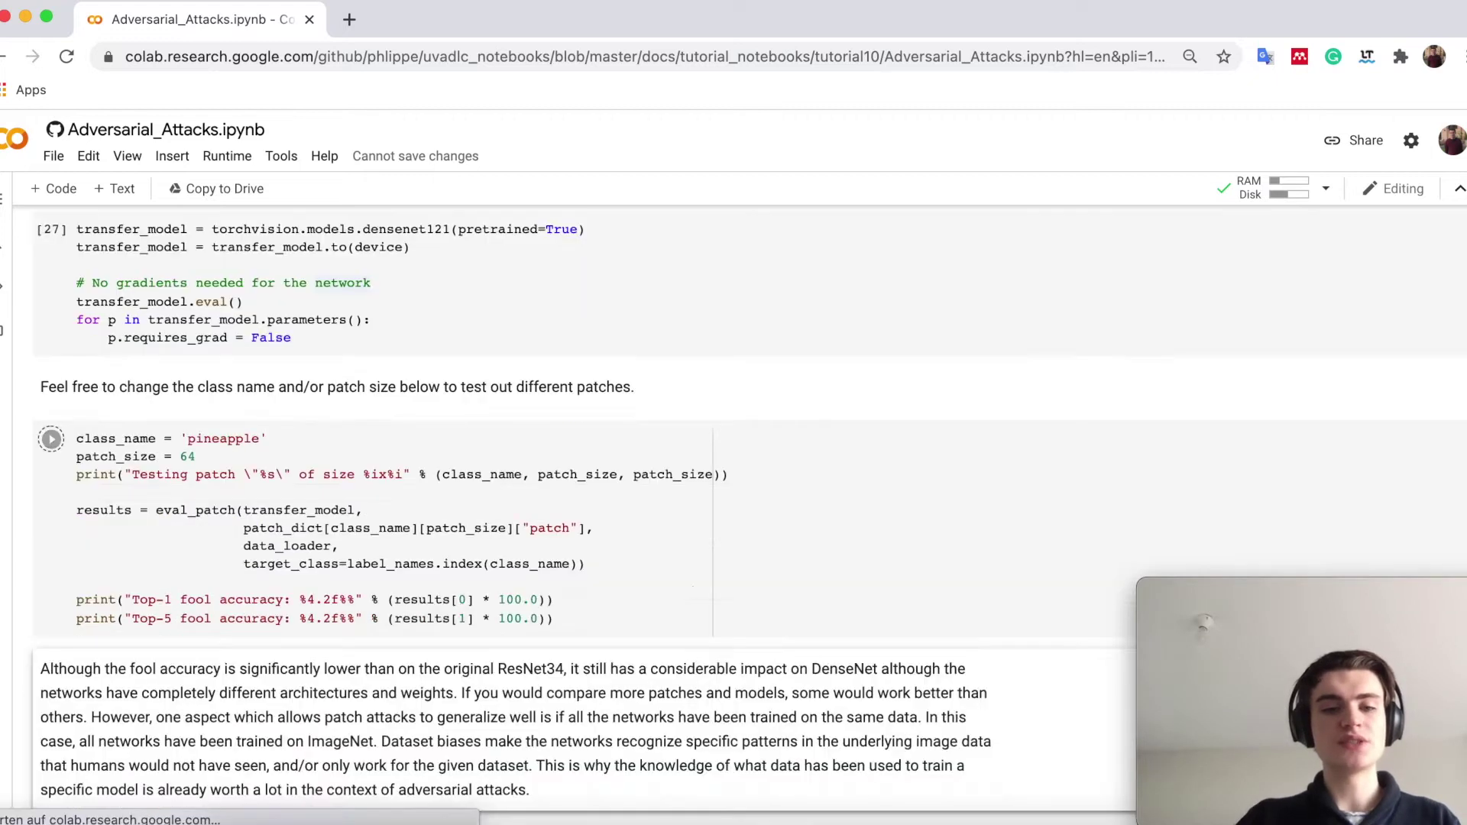